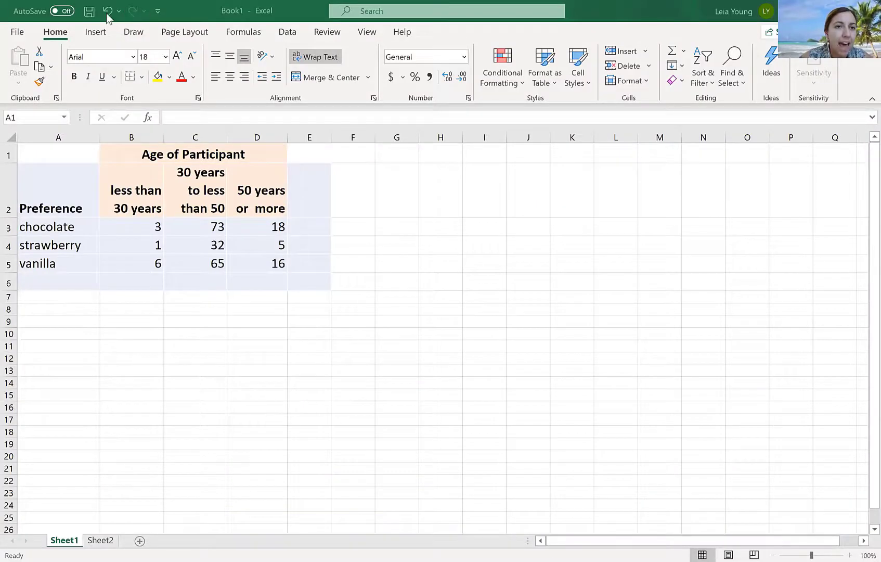
# Undo the last deletions to restore the contents of the Grand Total row and column
pyautogui.click(107, 12)
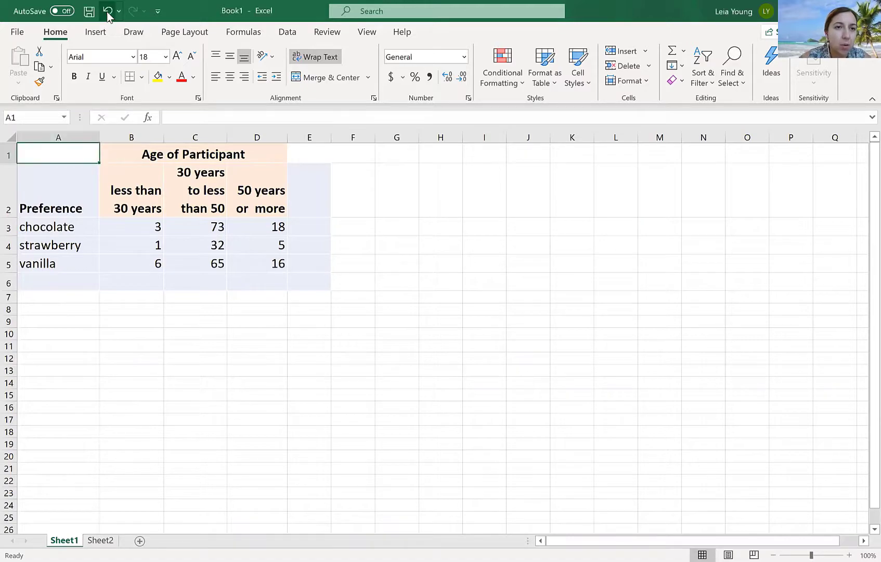
pyautogui.click(106, 11)
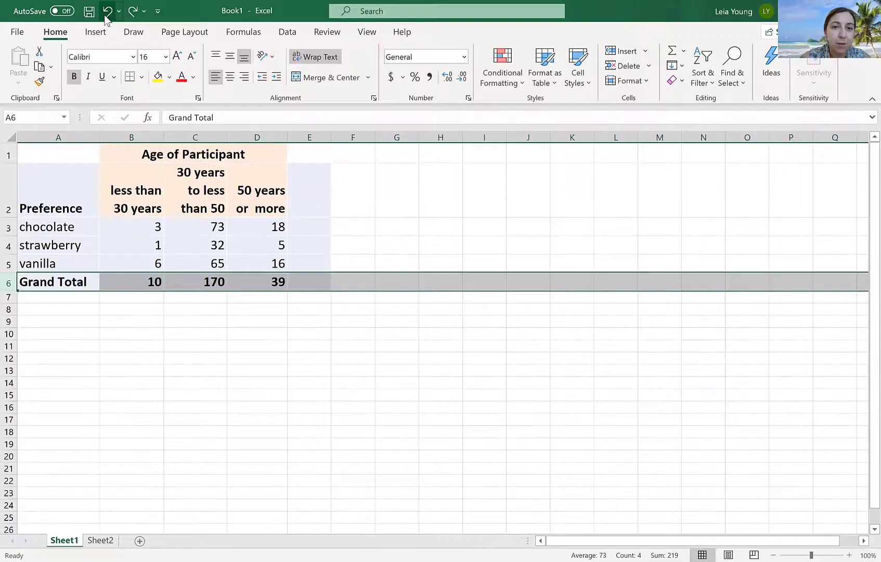
pyautogui.click(107, 11)
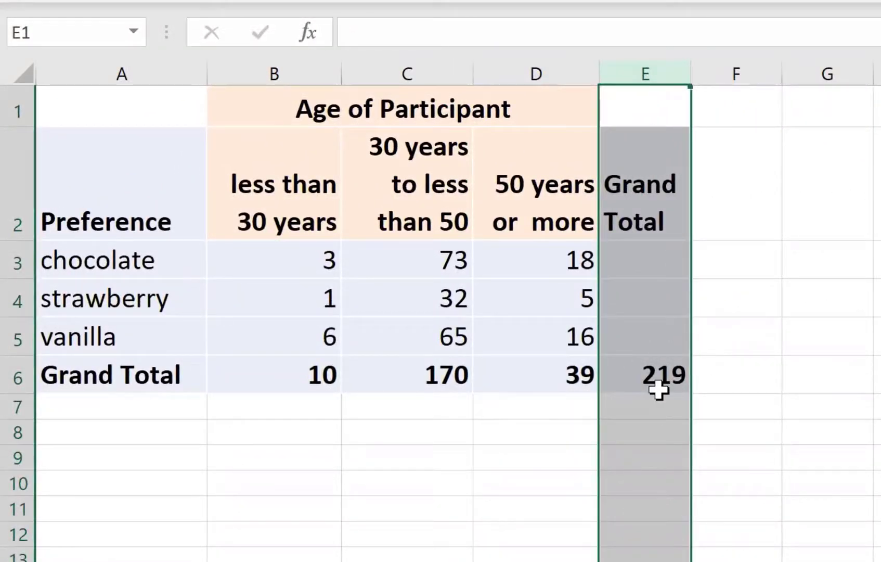
# Total the chocolate row in E3 with =SUM(B3:D3) and fill the formula down to E5
pyautogui.click(638, 267)
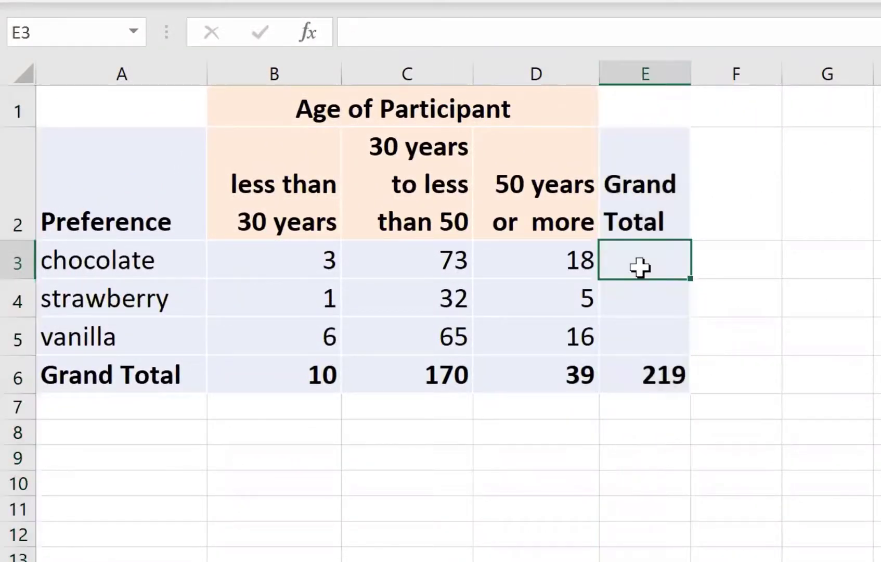
pyautogui.write('=')
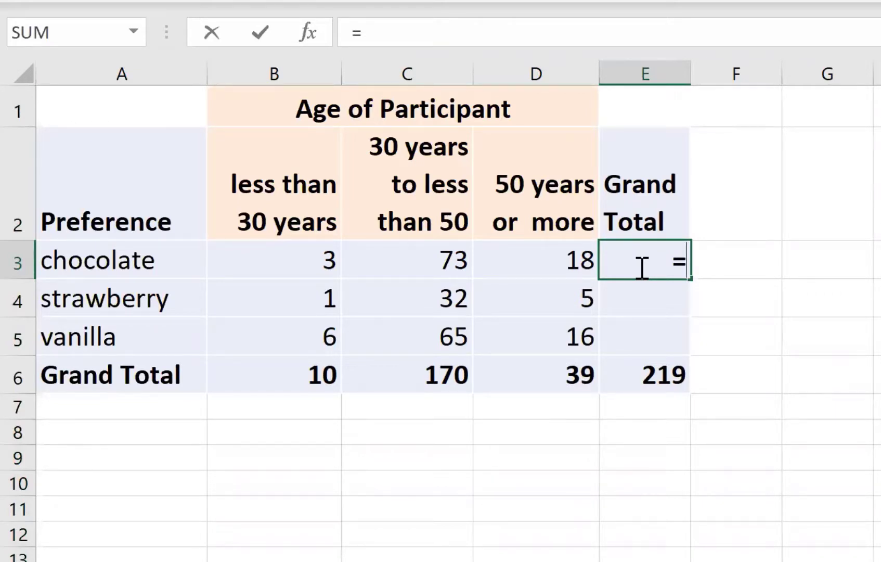
pyautogui.write('sum(')
pyautogui.click(314, 254)
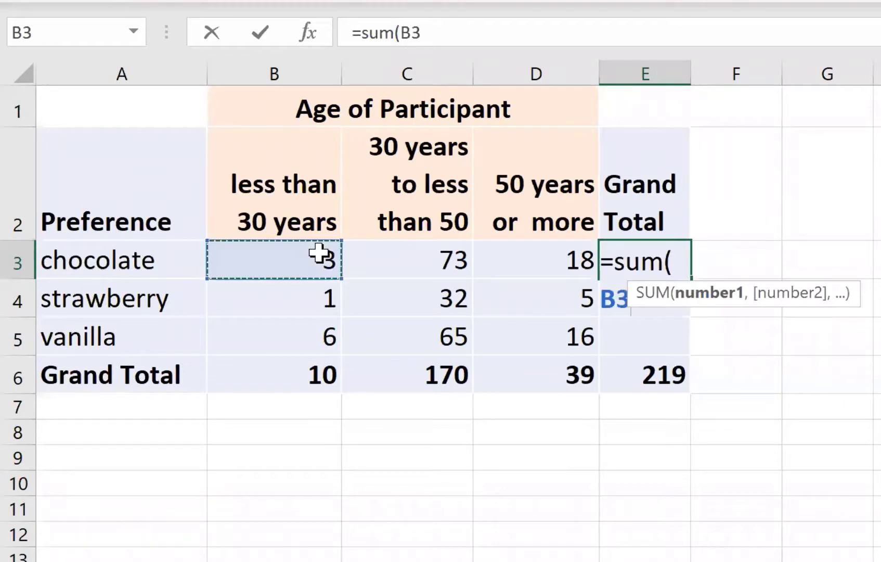
pyautogui.moveTo(318, 254); pyautogui.dragTo(556, 258)
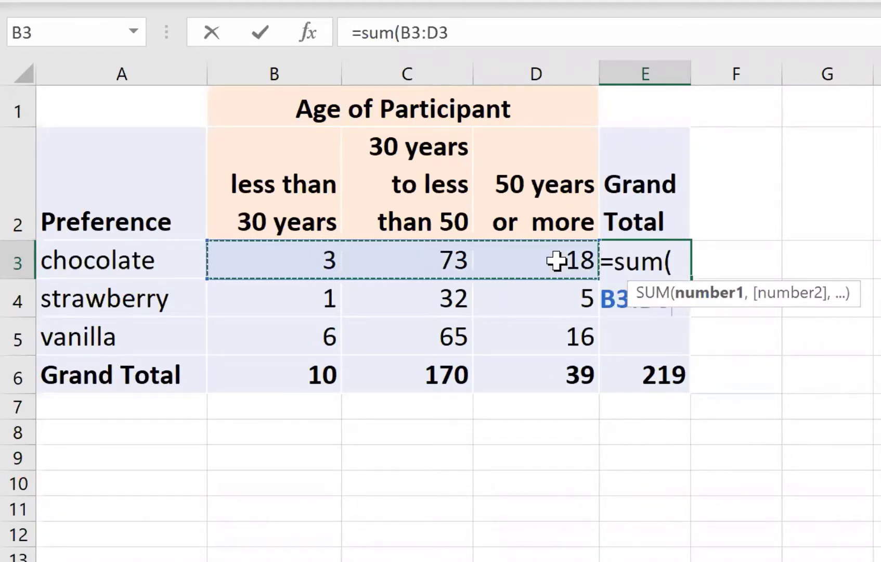
pyautogui.press('Return')
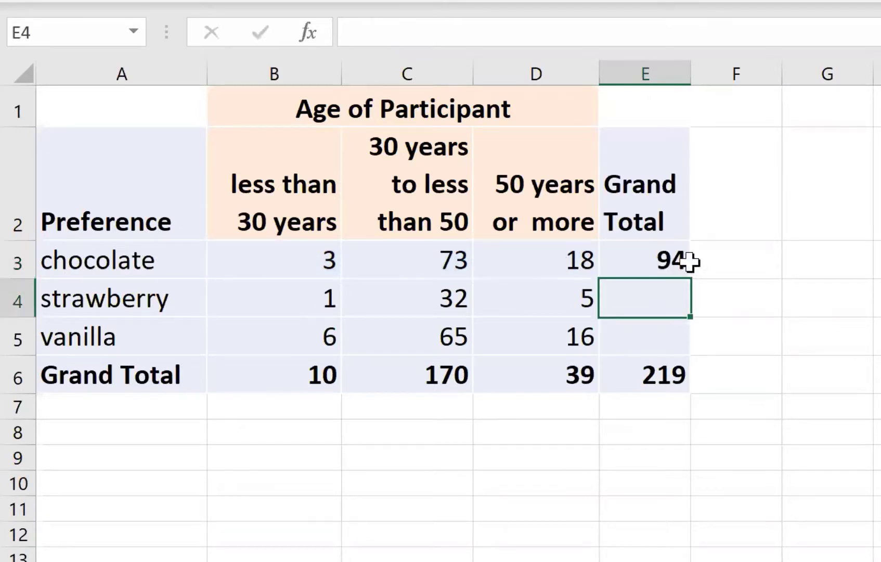
pyautogui.click(661, 267)
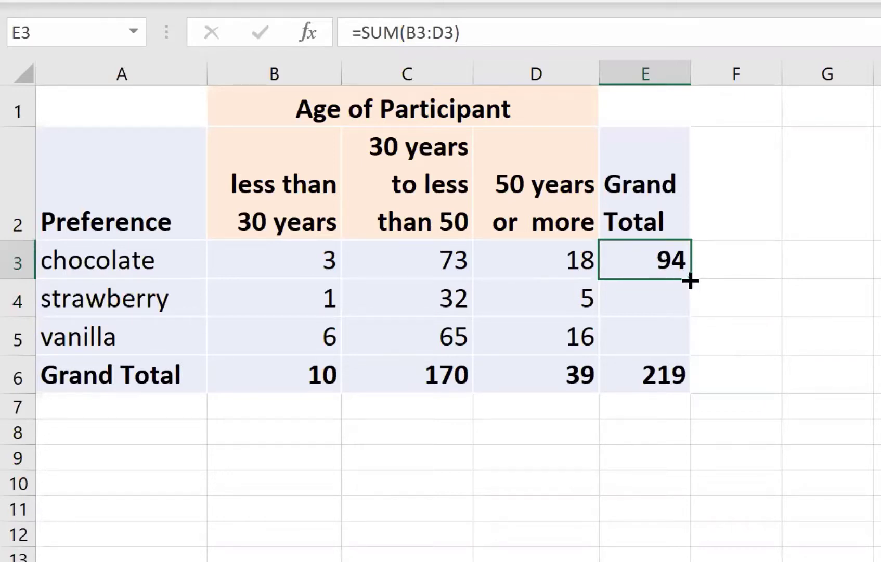
pyautogui.moveTo(691, 281); pyautogui.dragTo(680, 348)
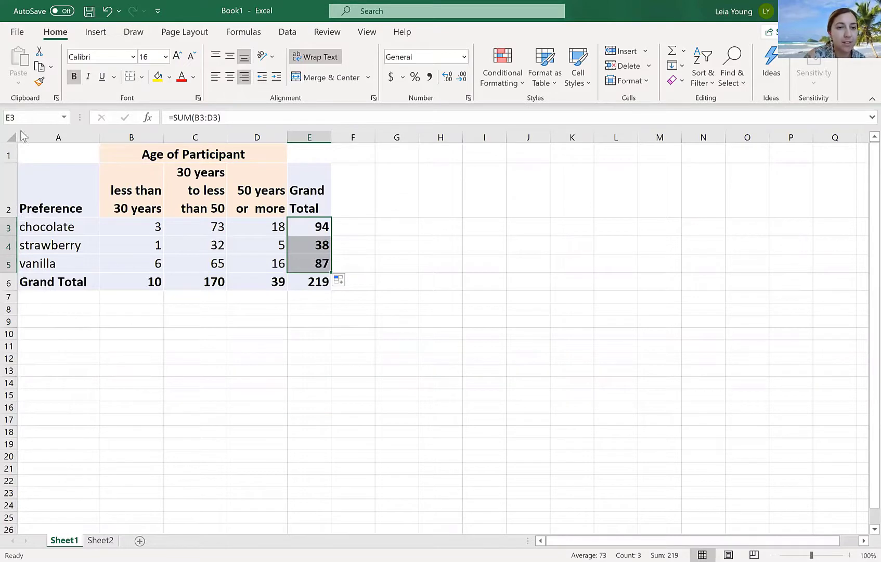
# Copy the table A1:D5, without its grand totals, and paste the copy starting at A12
pyautogui.moveTo(32, 153); pyautogui.dragTo(232, 264)
pyautogui.hotkey('ctrl', 'c')
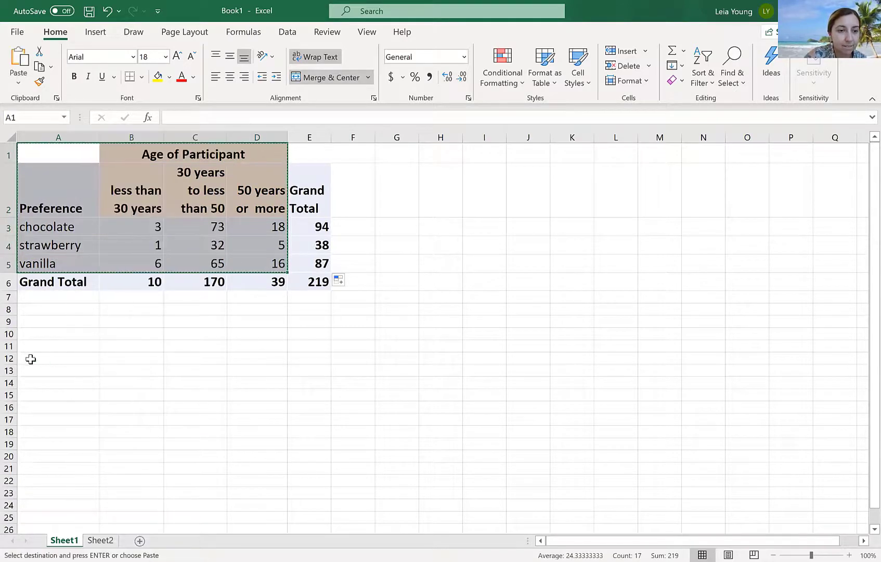
pyautogui.click(32, 359)
pyautogui.hotkey('ctrl', 'v')
# Enter the title "Percent preference relative to age group" in B11, formatted bold at size 16
pyautogui.doubleClick(141, 345)
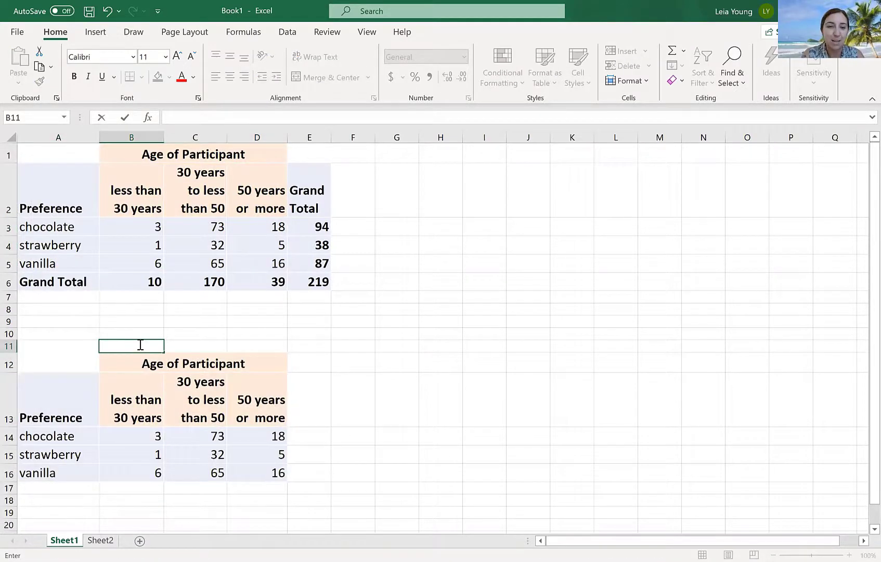
pyautogui.write('Percent preference relative to age group')
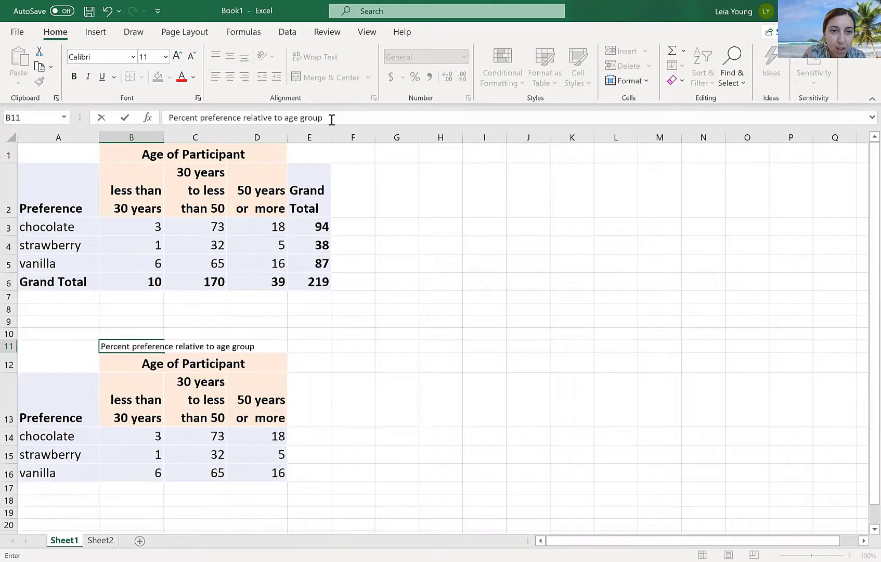
pyautogui.moveTo(323, 118); pyautogui.dragTo(165, 120)
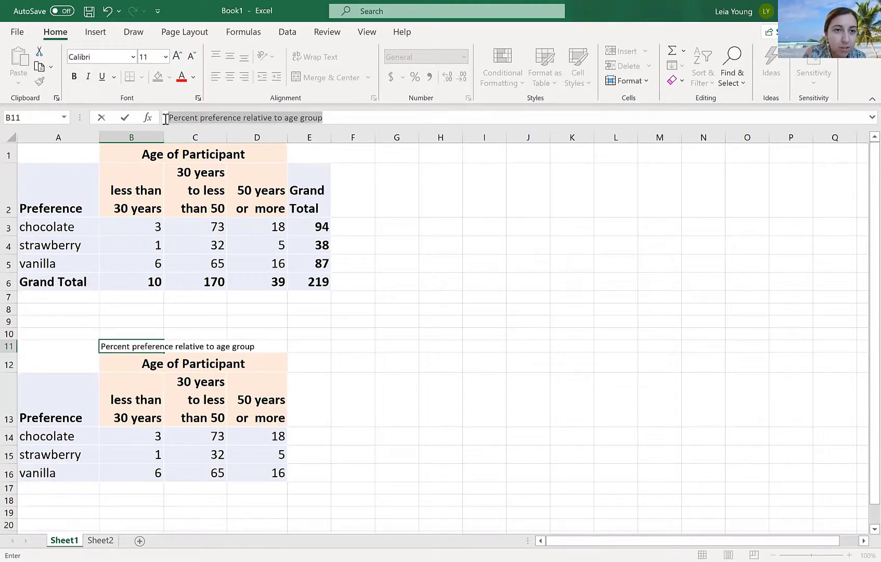
pyautogui.click(165, 59)
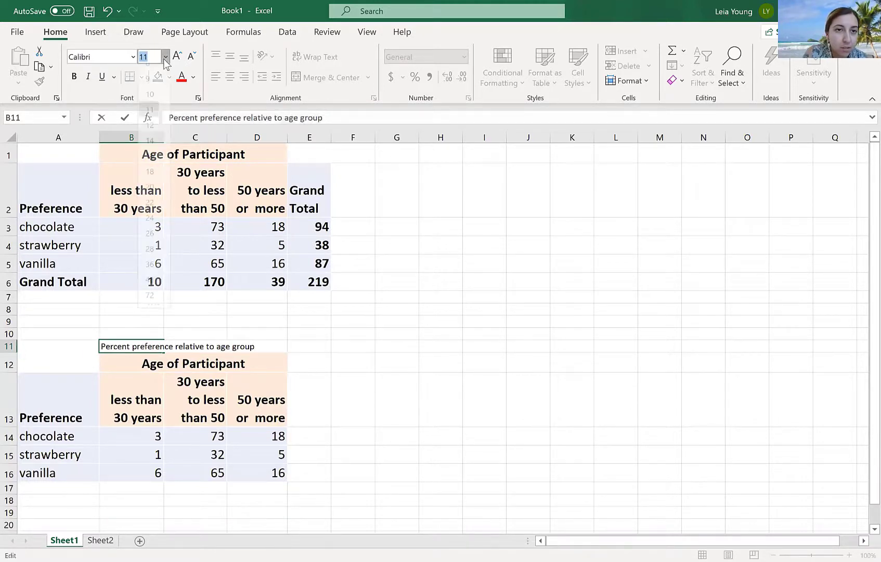
pyautogui.click(151, 157)
pyautogui.click(74, 77)
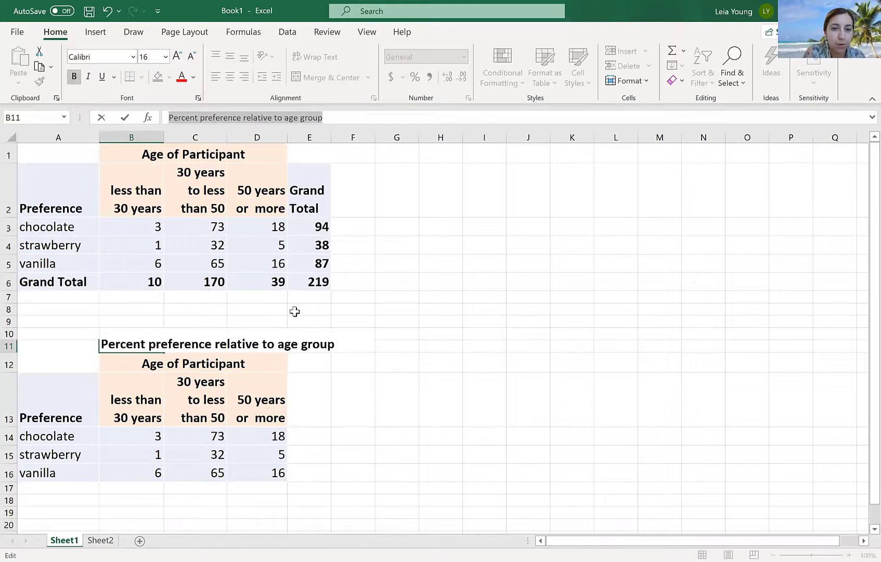
pyautogui.press('Return')
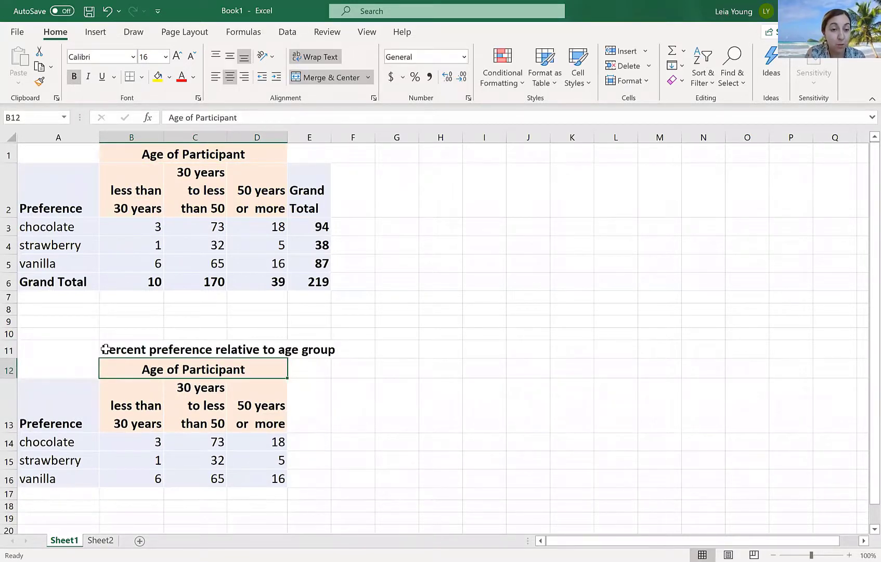
# Merge cells B11:E11 to hold the second table's title
pyautogui.moveTo(105, 349); pyautogui.dragTo(330, 352)
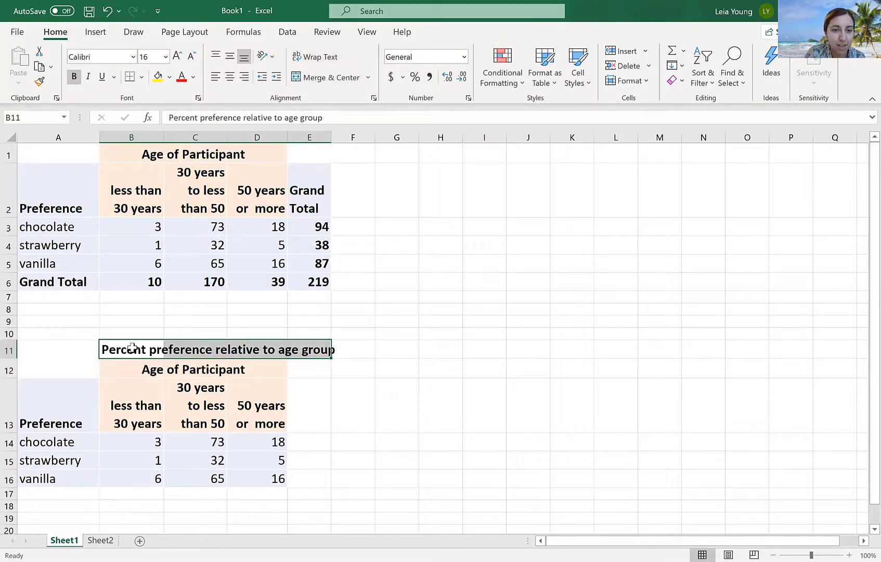
pyautogui.rightClick(134, 350)
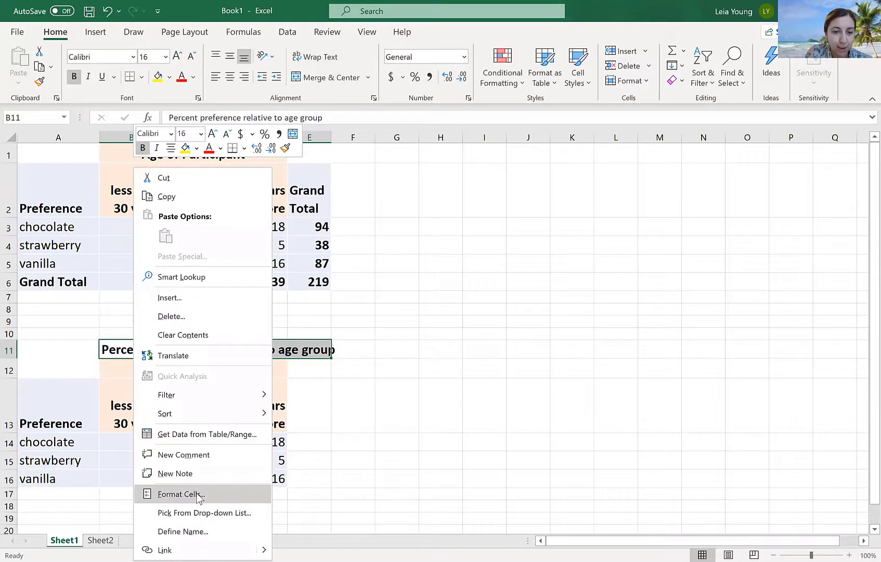
pyautogui.click(181, 494)
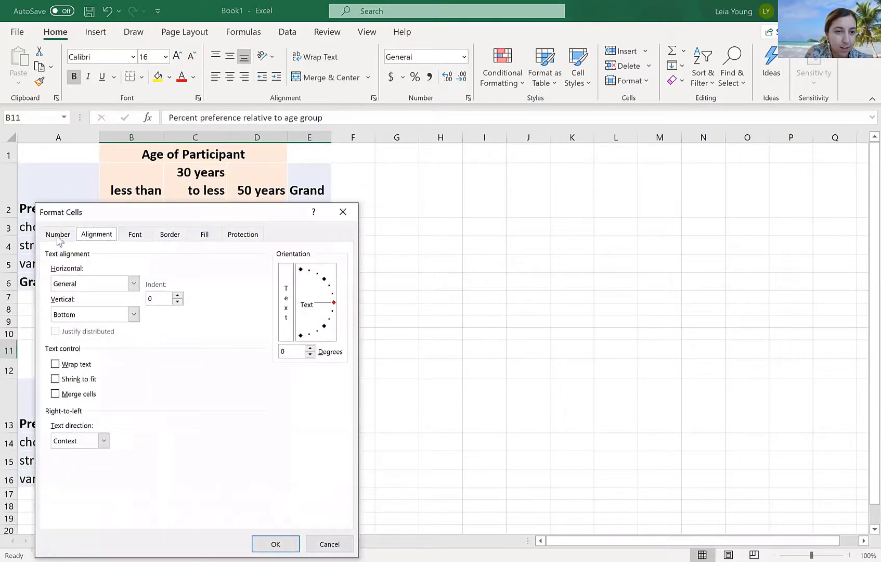
pyautogui.click(55, 394)
pyautogui.click(275, 544)
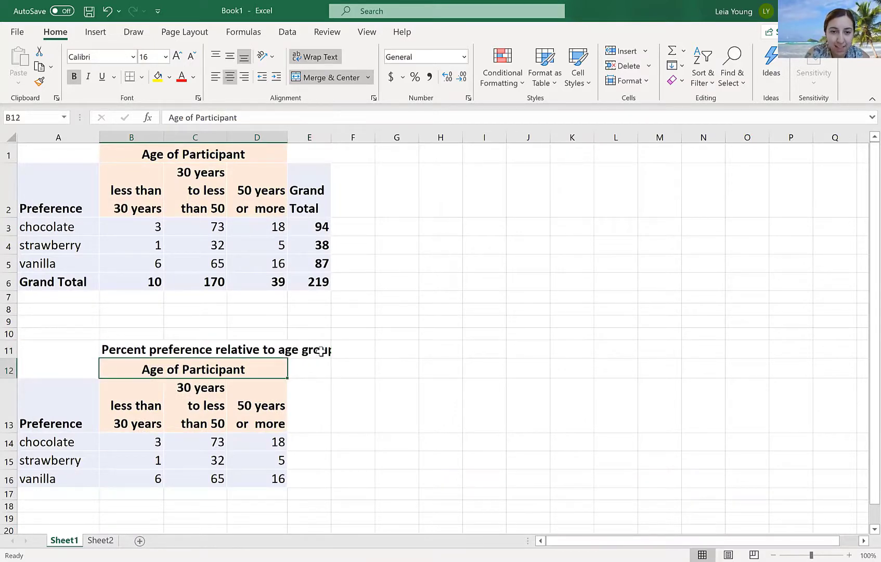
# Widen column E slightly so the whole title above the second table fits
pyautogui.click(348, 349)
pyautogui.press('Down')
pyautogui.press('Down')
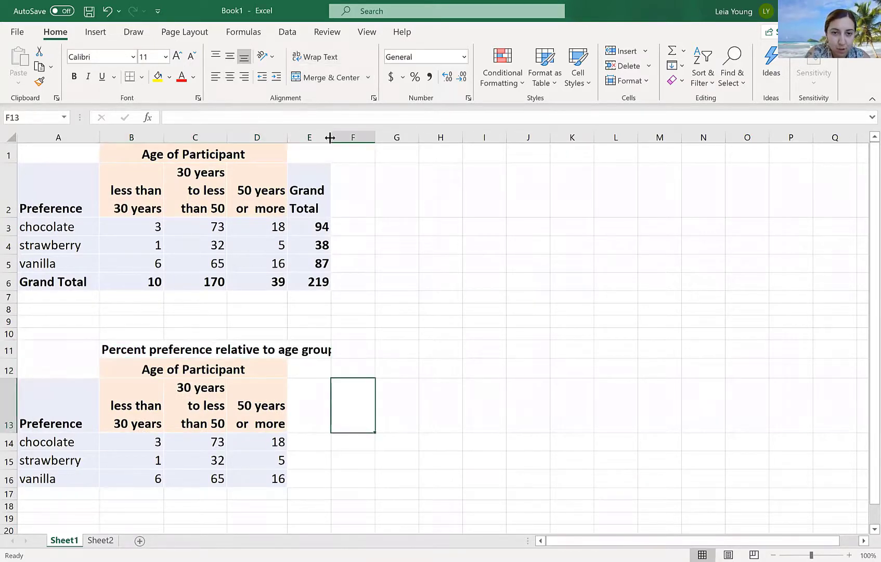
pyautogui.moveTo(330, 137); pyautogui.dragTo(342, 135)
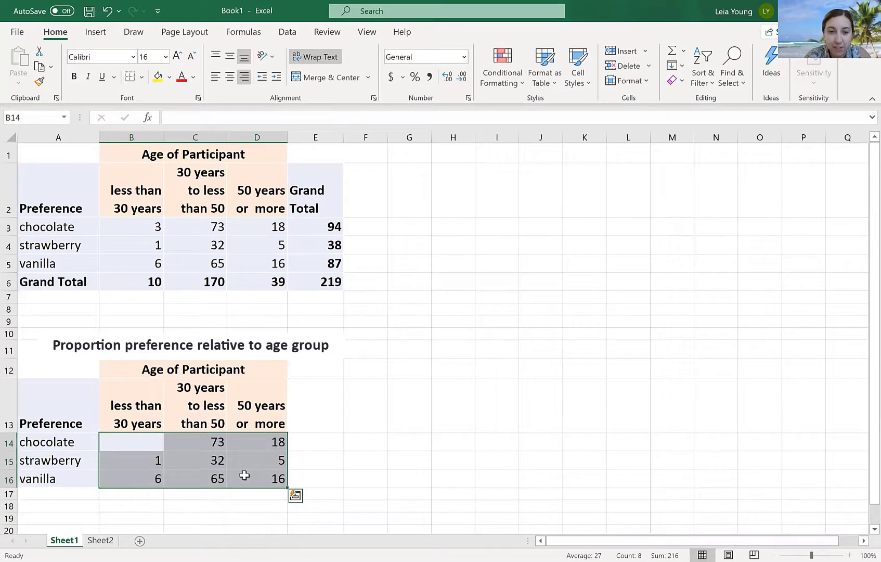
# Clear the copied counts from B14:D16 and calculate the under-30 chocolate proportion in B14 with =B3/B6
pyautogui.press('Delete')
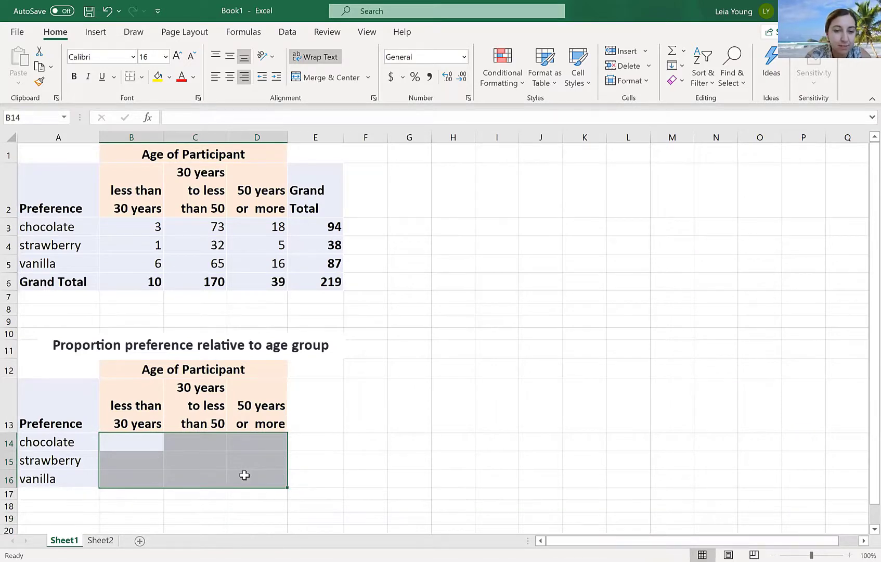
pyautogui.click(136, 506)
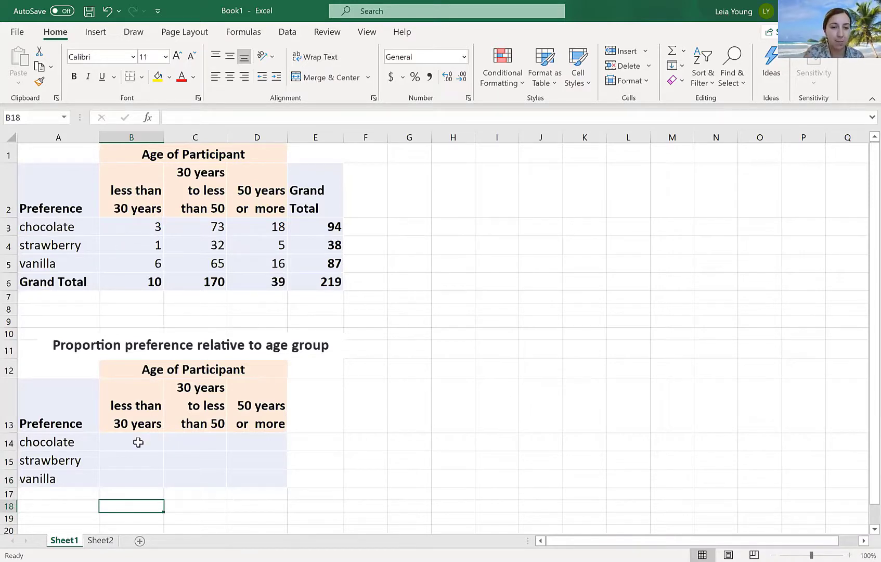
pyautogui.click(122, 444)
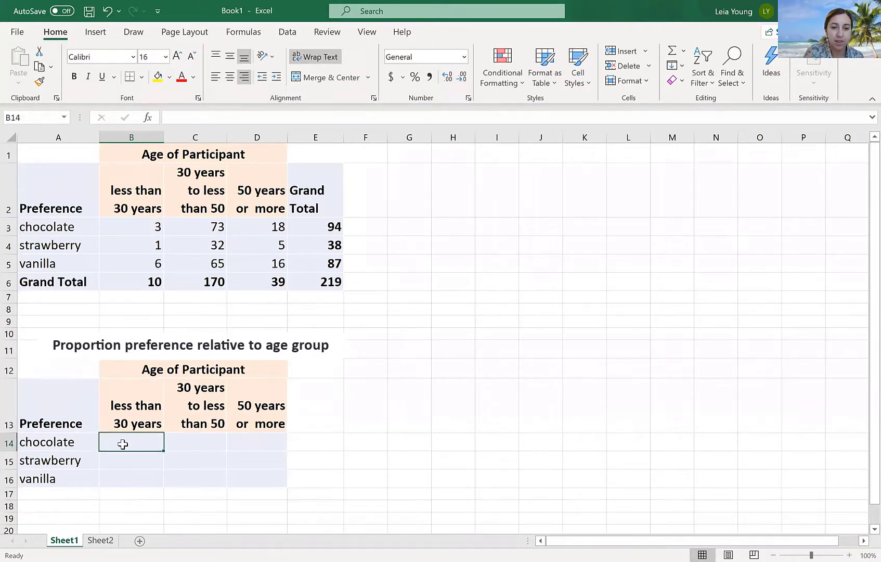
pyautogui.write('=')
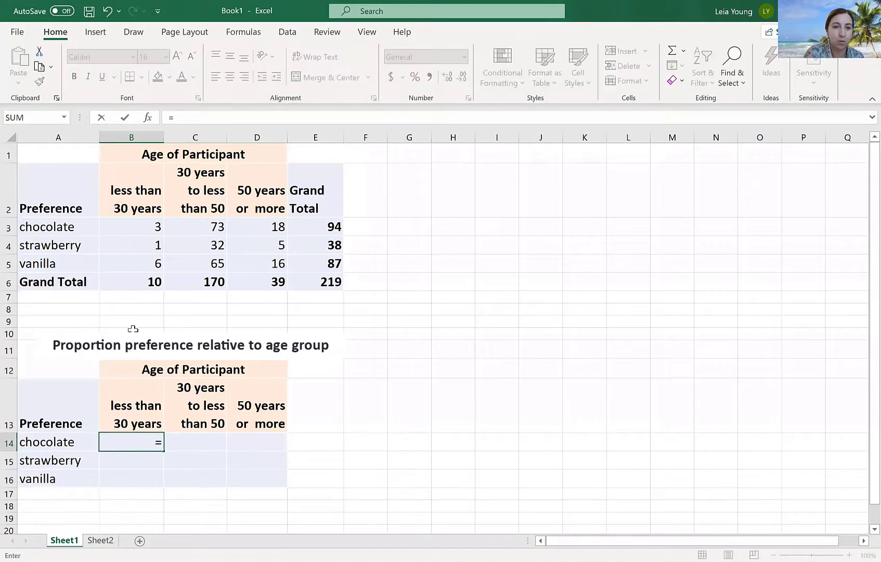
pyautogui.click(141, 226)
pyautogui.write('/')
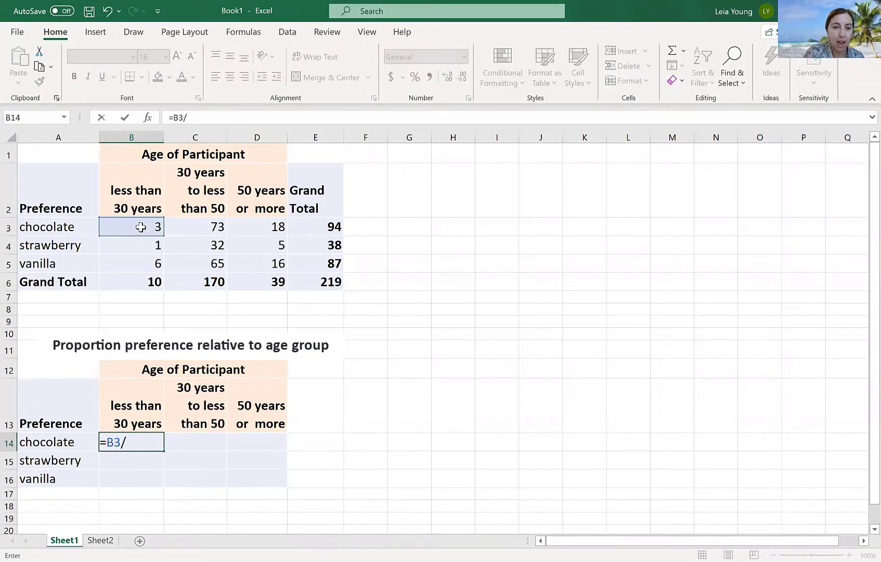
pyautogui.click(137, 284)
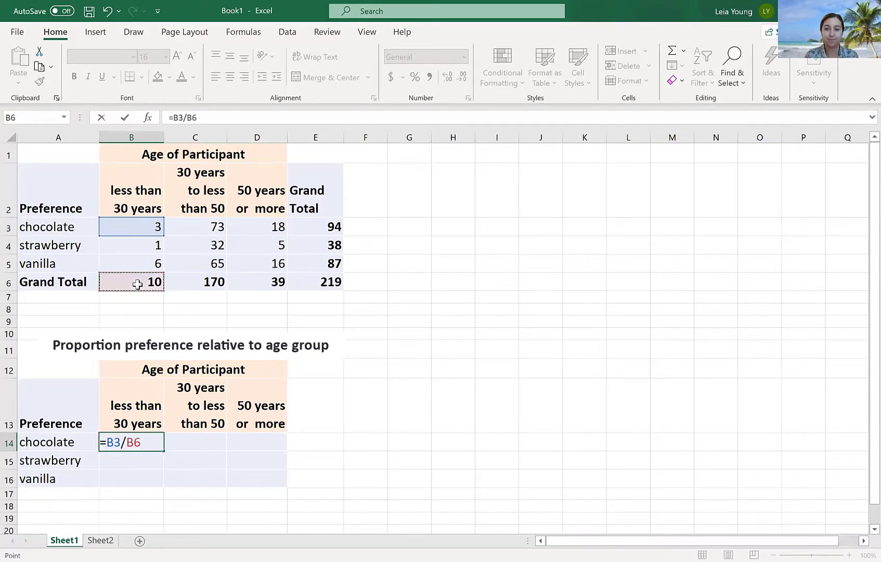
pyautogui.press('Return')
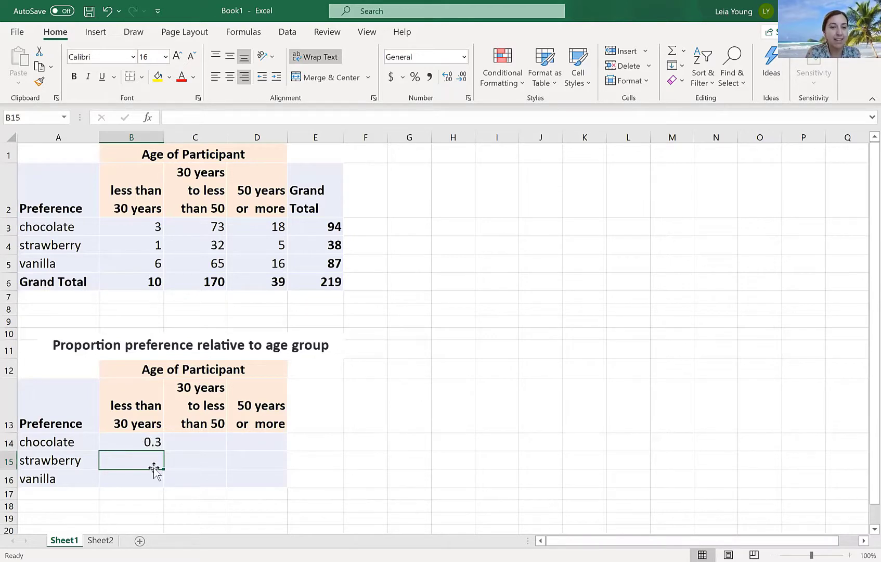
# Try filling the B14 formula down to the strawberry row in B15, and undo the fill
pyautogui.click(153, 441)
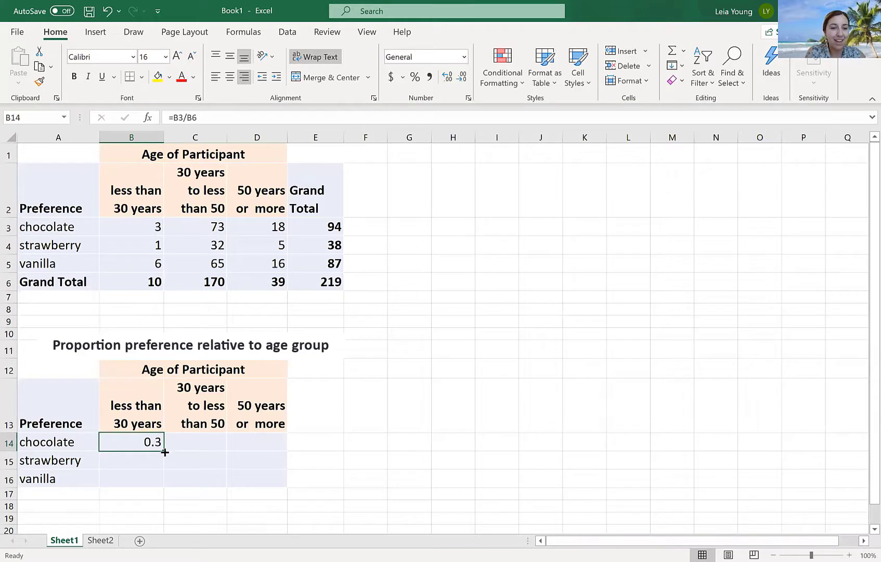
pyautogui.moveTo(164, 452); pyautogui.dragTo(160, 466)
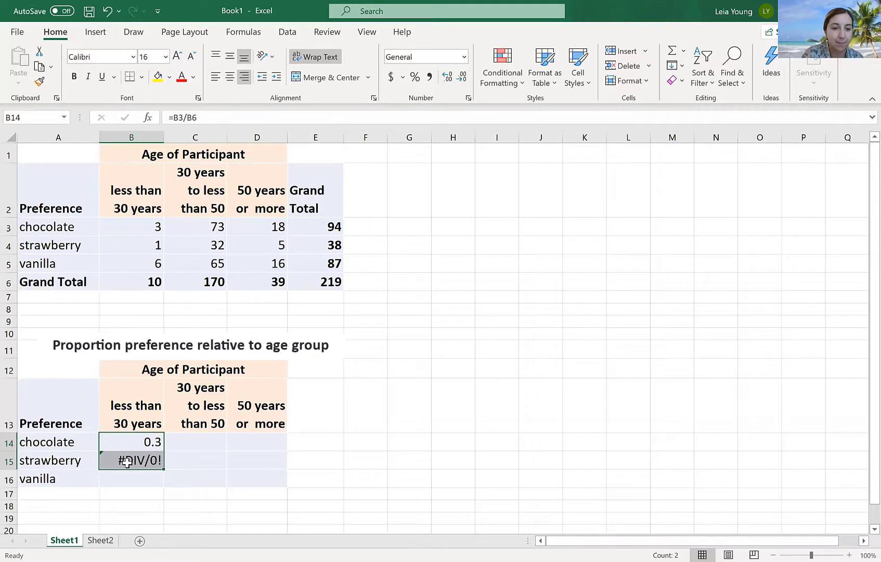
pyautogui.hotkey('ctrl', 'z')
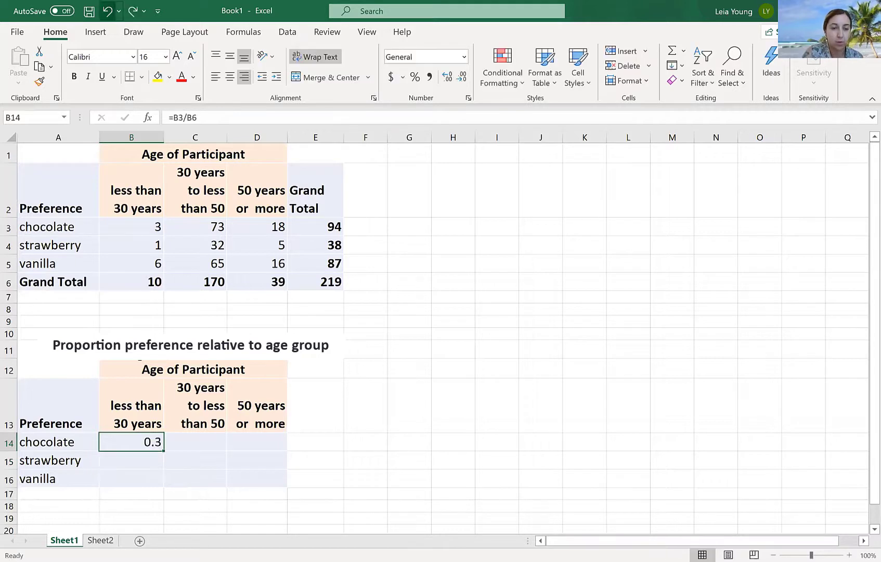
# Open the formula in B14 for editing at its B6 reference
pyautogui.click(192, 118)
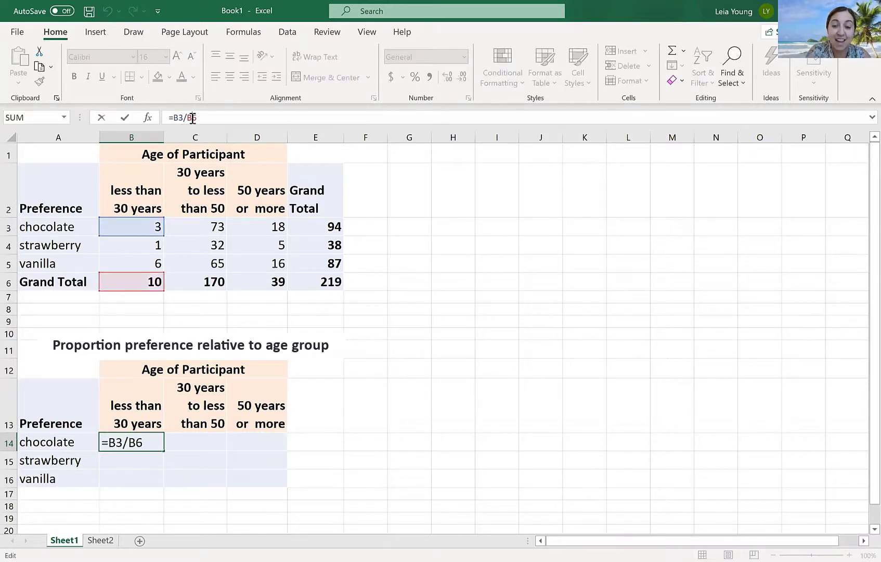